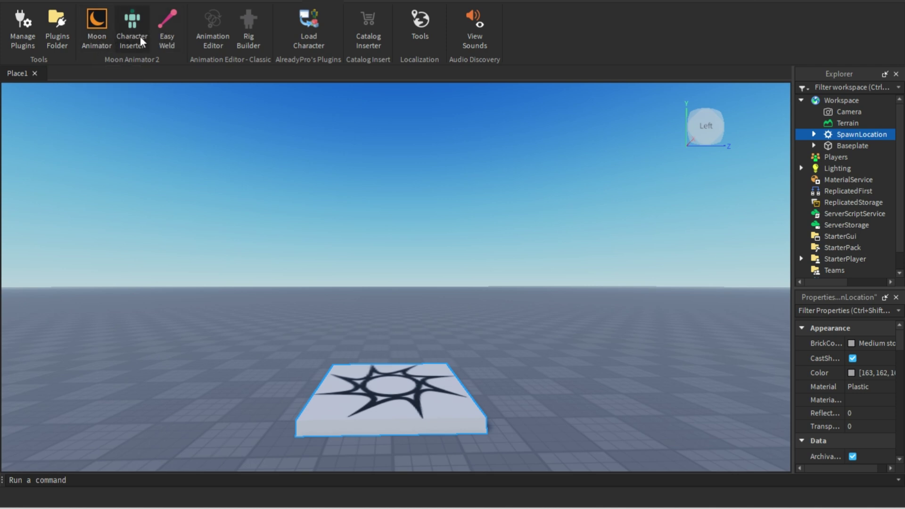
Step: Open the Character Inserter plugin from the Plugins tab
scroll(315, 1, up, 1)
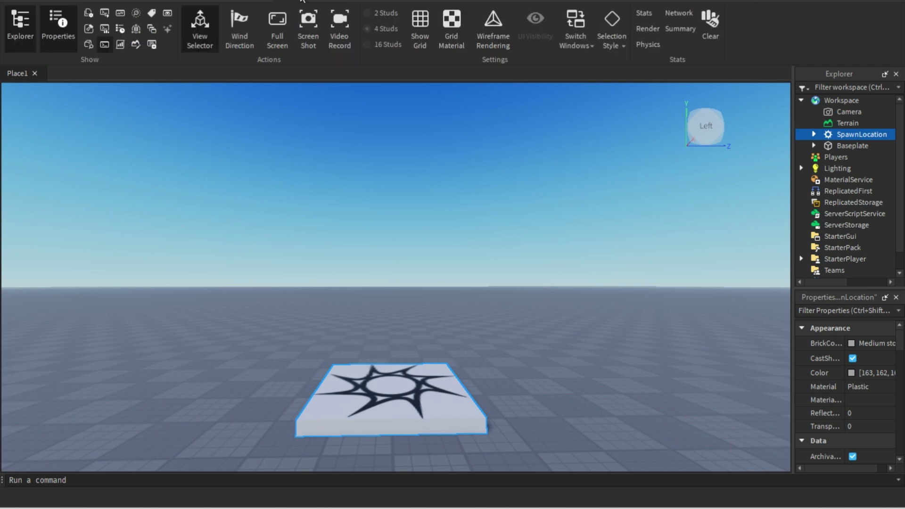
scroll(282, 1, down, 1)
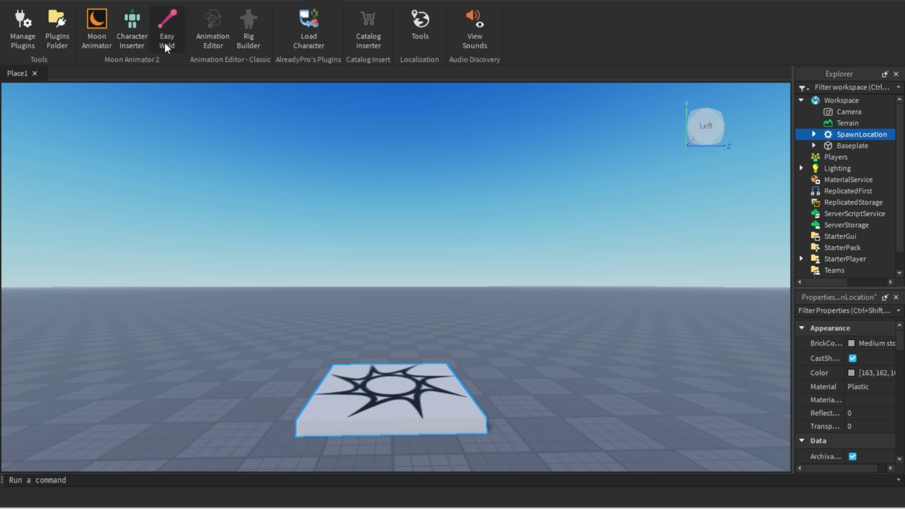
click(131, 32)
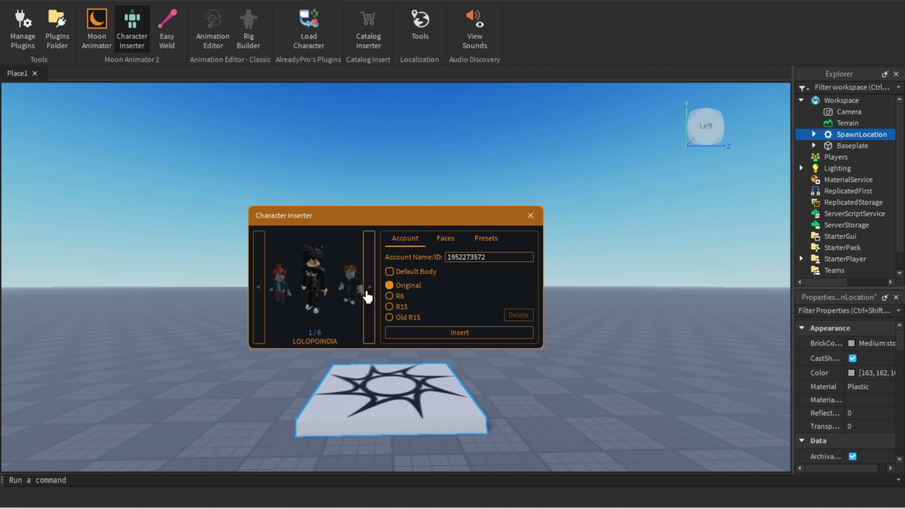
Step: Replace the Account Name/ID value with the user's account name to preview their avatar
double_click(482, 254)
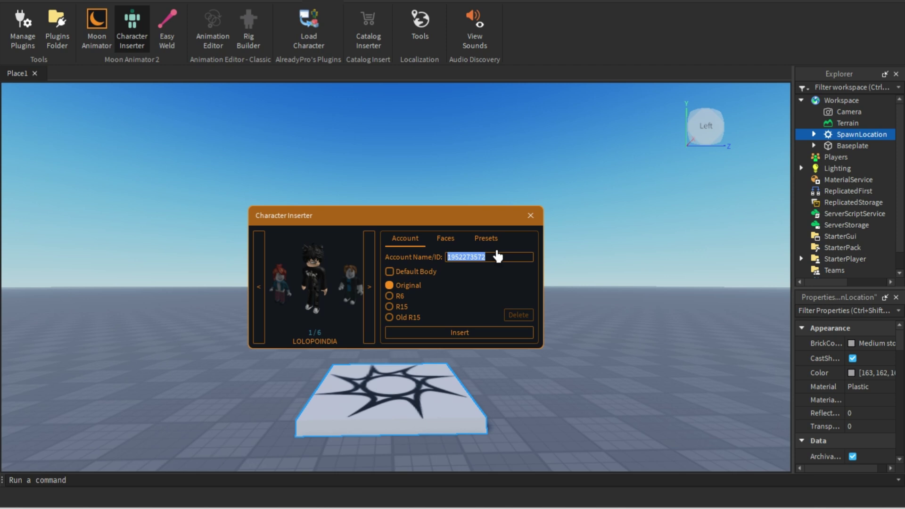
key(Return)
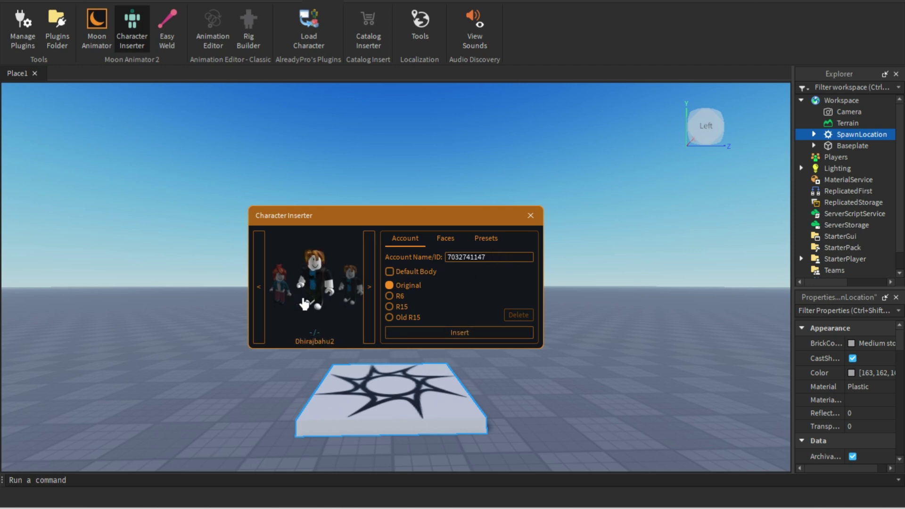
Step: Insert the previewed avatar into the workspace and close the Character Inserter
click(465, 334)
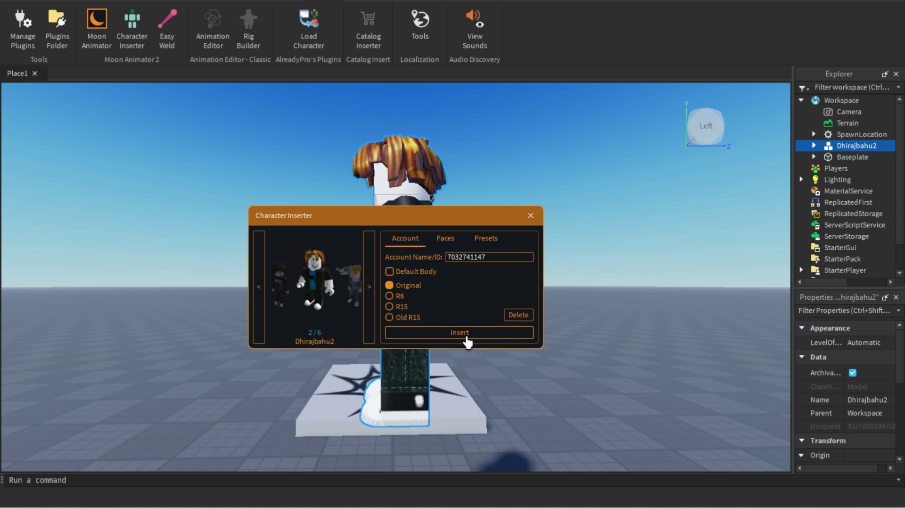
right_drag(558, 264, 558, 265)
click(530, 215)
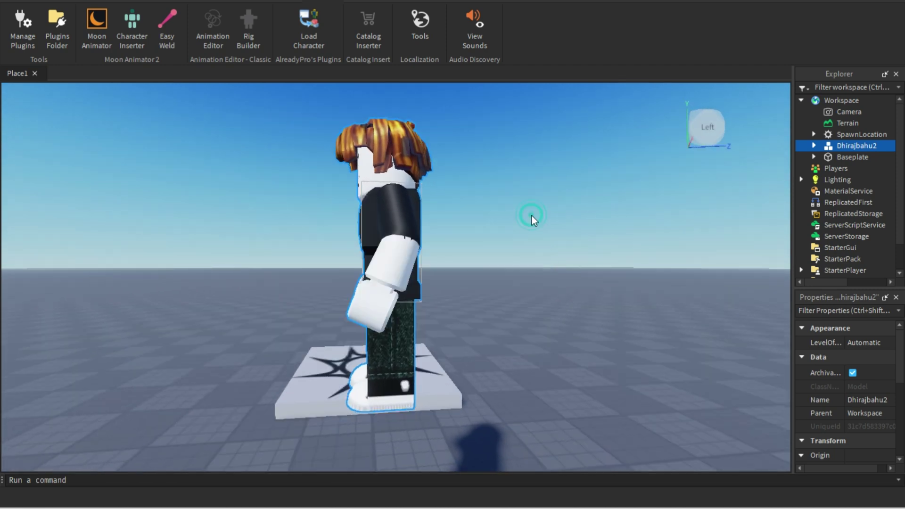
right_drag(490, 227, 491, 227)
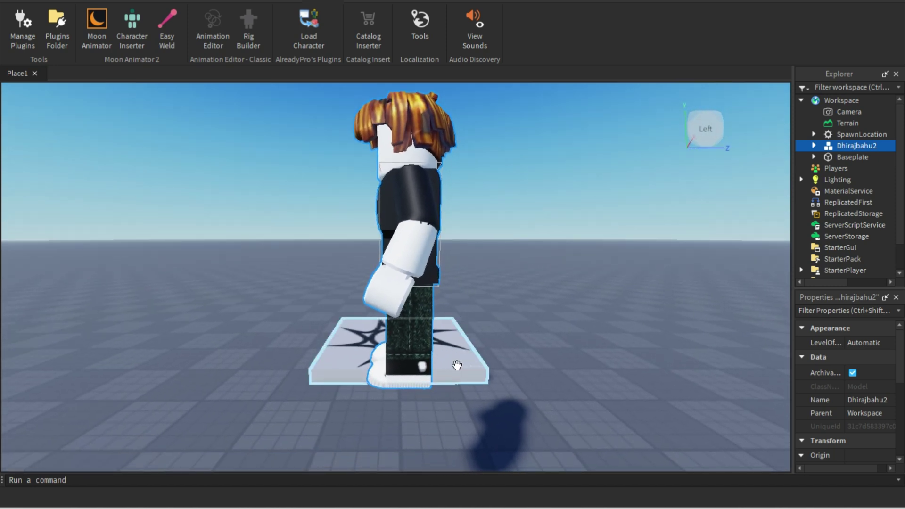
right_drag(491, 299, 491, 298)
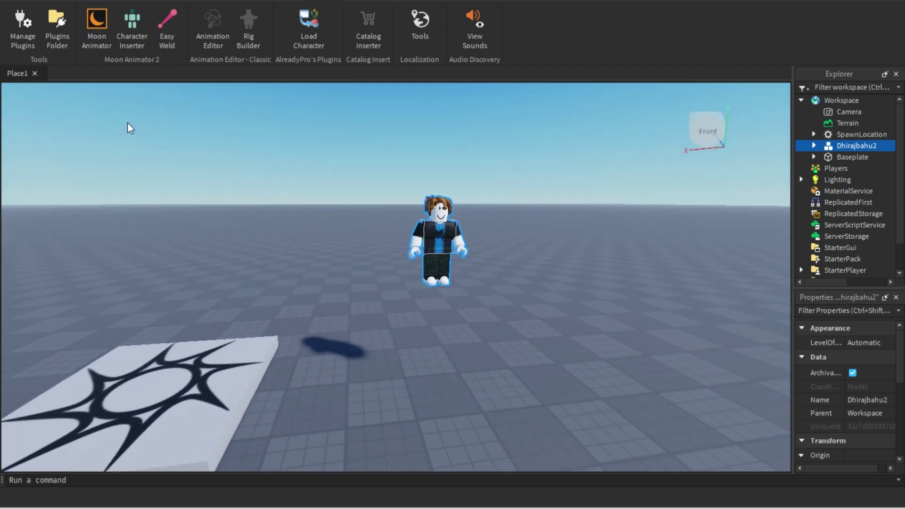
Step: Lower the avatar about 7 studs onto the baseplate with the Move tool's Y handle
click(118, 1)
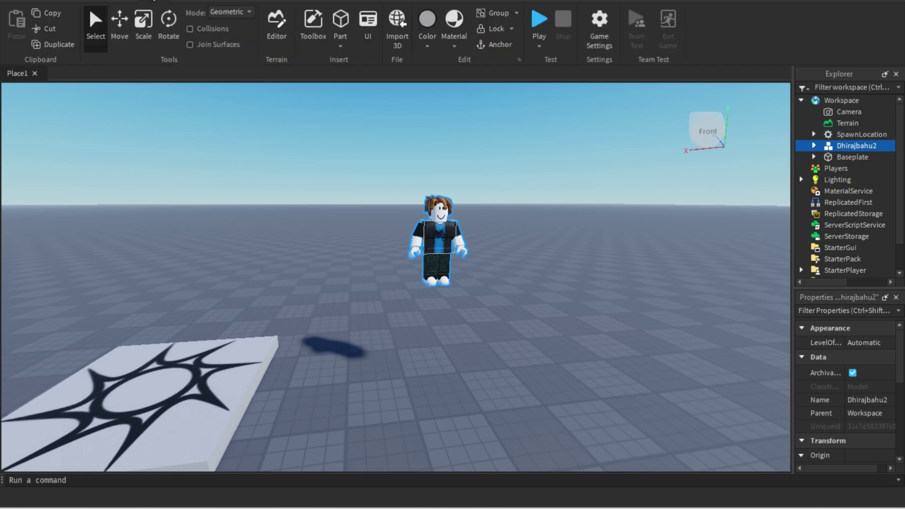
click(119, 21)
drag(441, 161, 445, 270)
scroll(541, 299, up, 10)
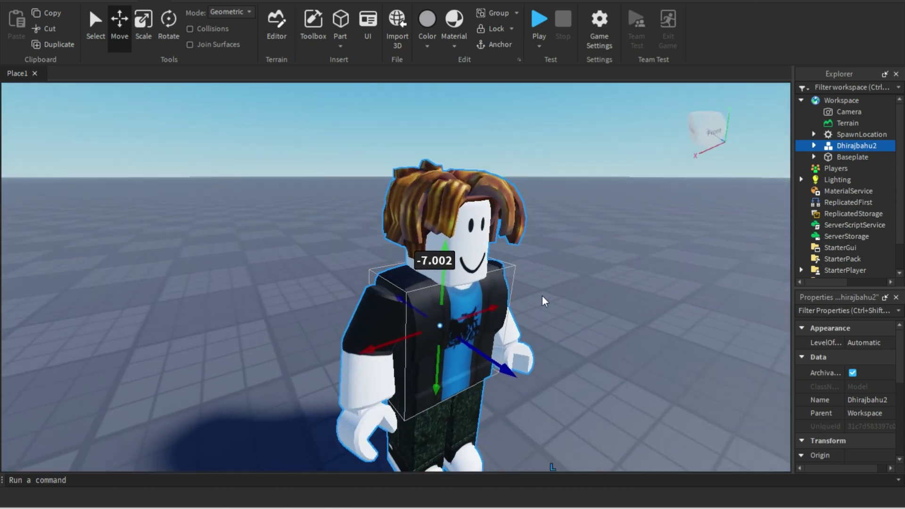
scroll(542, 300, down, 5)
scroll(541, 301, up, 8)
scroll(542, 301, down, 6)
scroll(542, 301, up, 2)
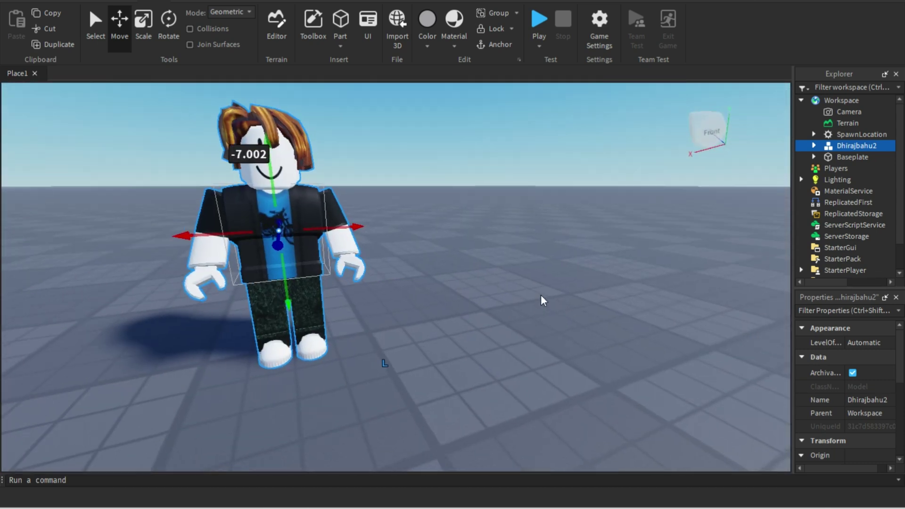
right_drag(542, 300, 542, 300)
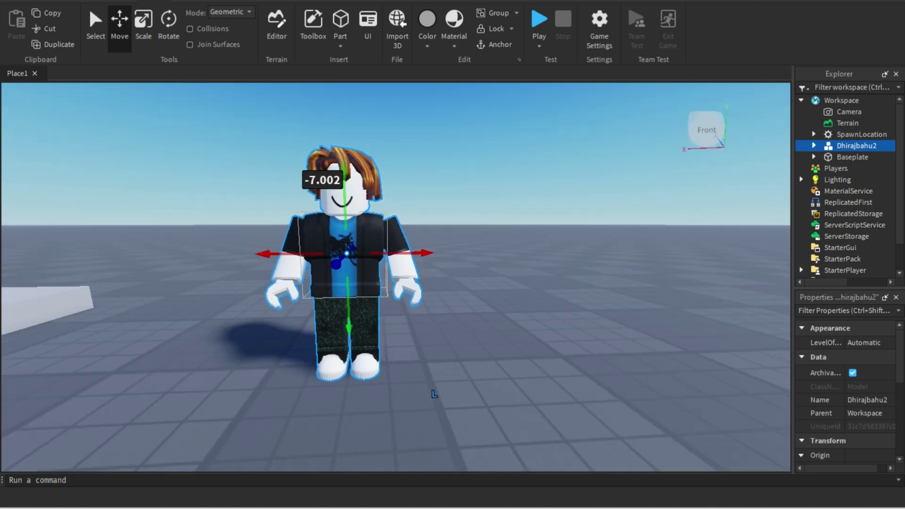
click(325, 1)
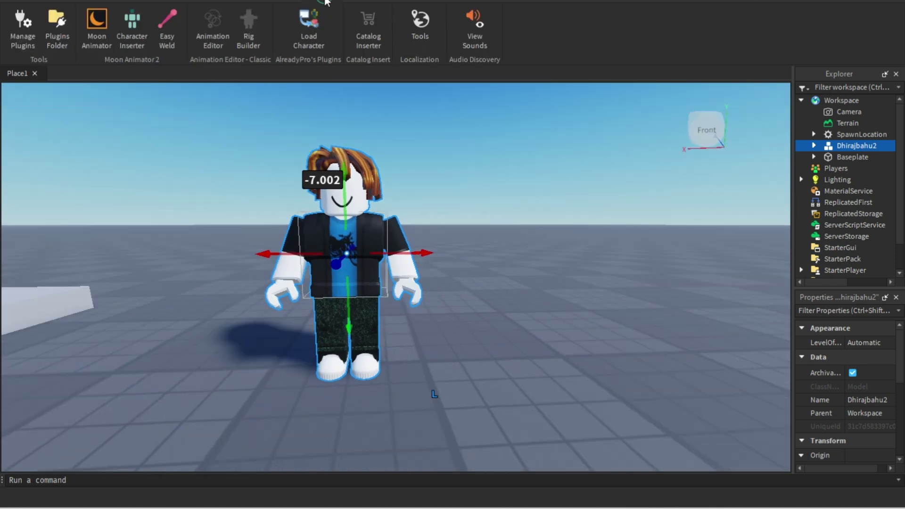
Step: Open Moon Animator beside the character and create a new untitled Moon 2 file
click(98, 38)
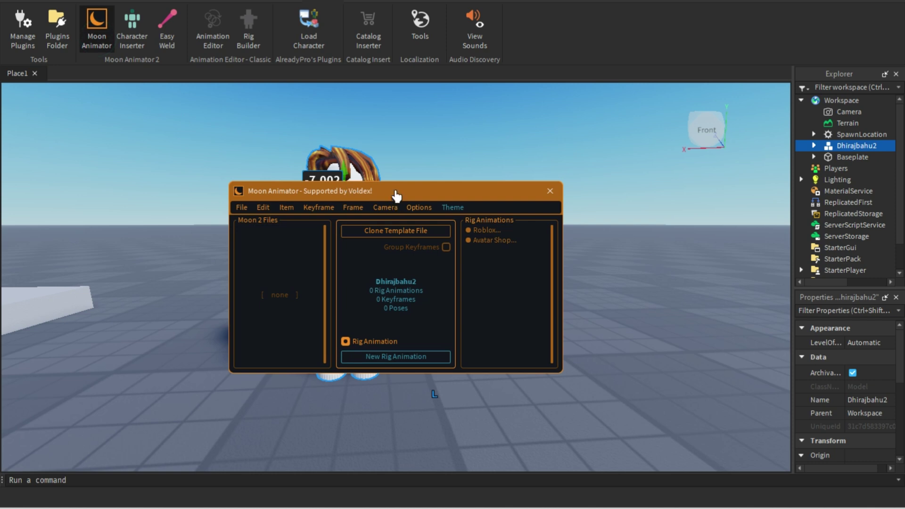
drag(396, 189, 613, 138)
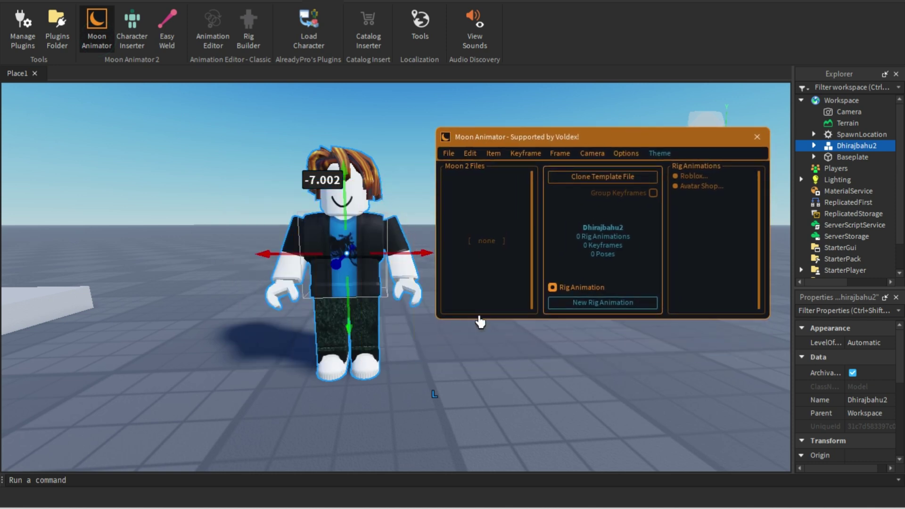
click(457, 411)
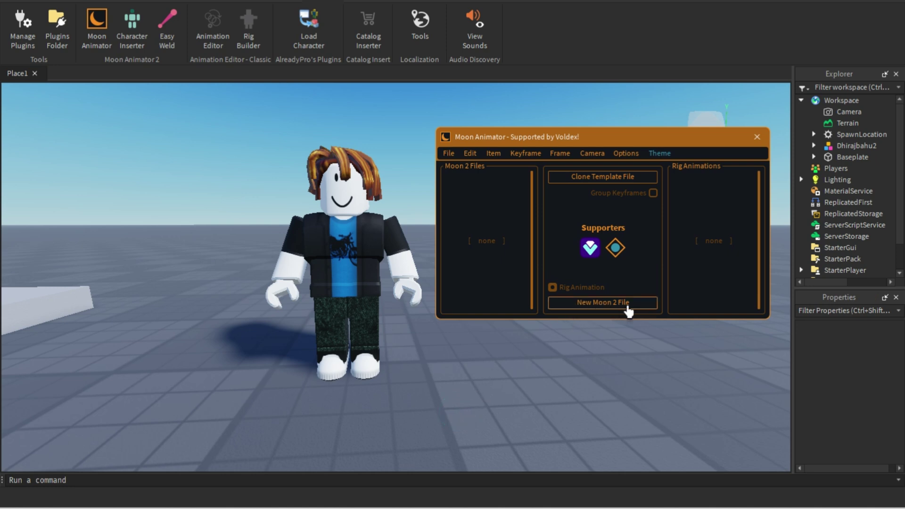
click(363, 290)
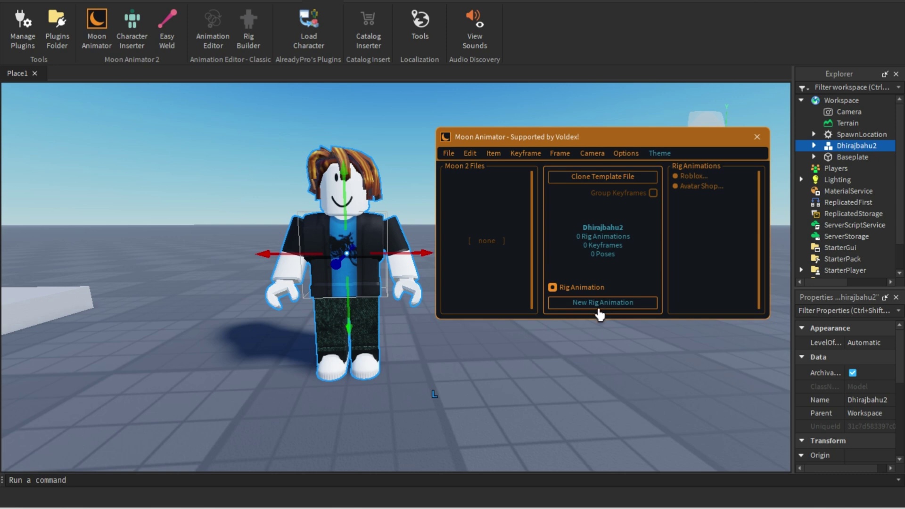
click(459, 368)
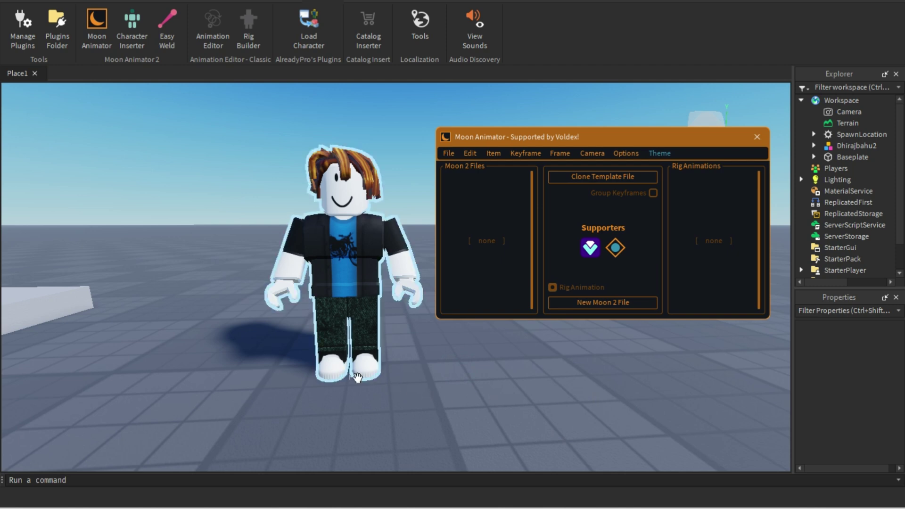
click(603, 307)
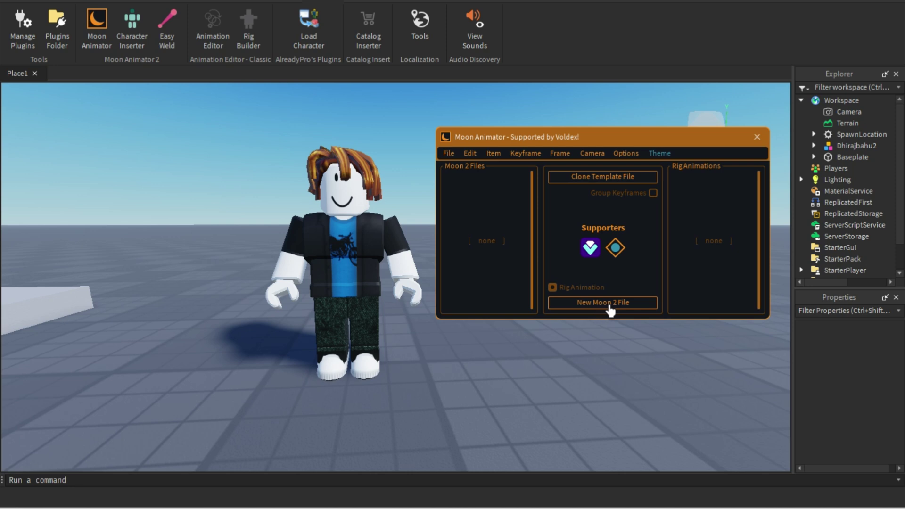
click(610, 309)
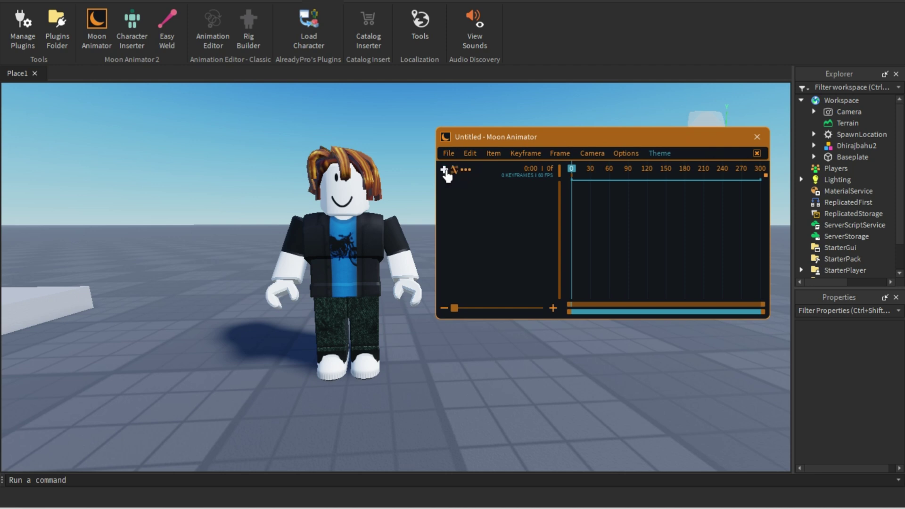
Step: Add the avatar's rig and its body-part tracks to the Moon Animator timeline
click(445, 173)
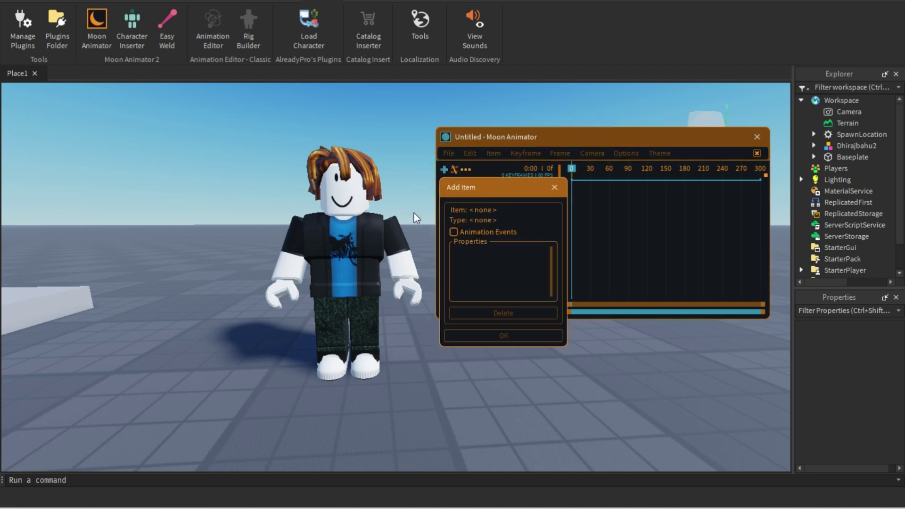
click(341, 268)
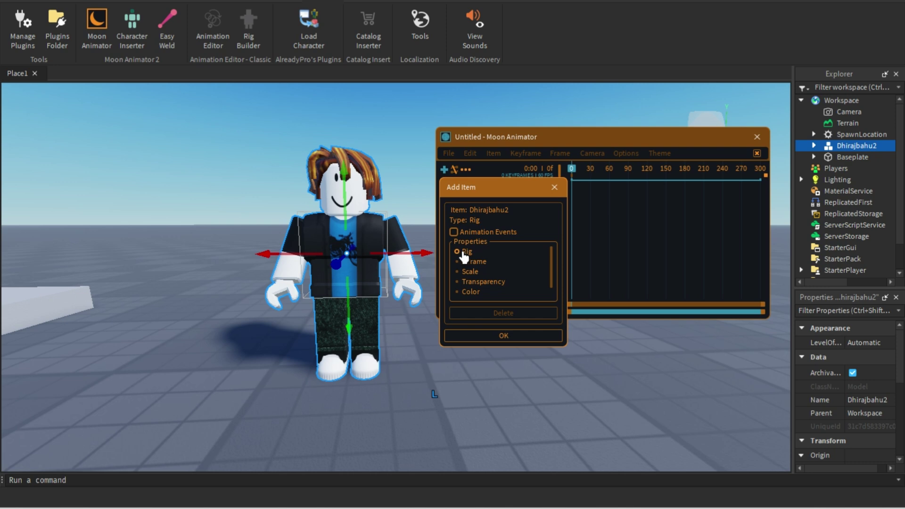
click(504, 337)
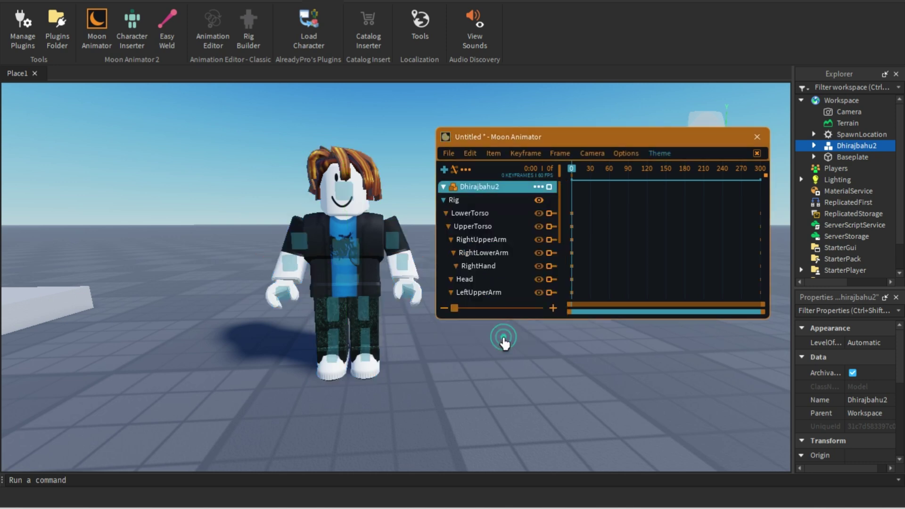
key(w)
key(d)
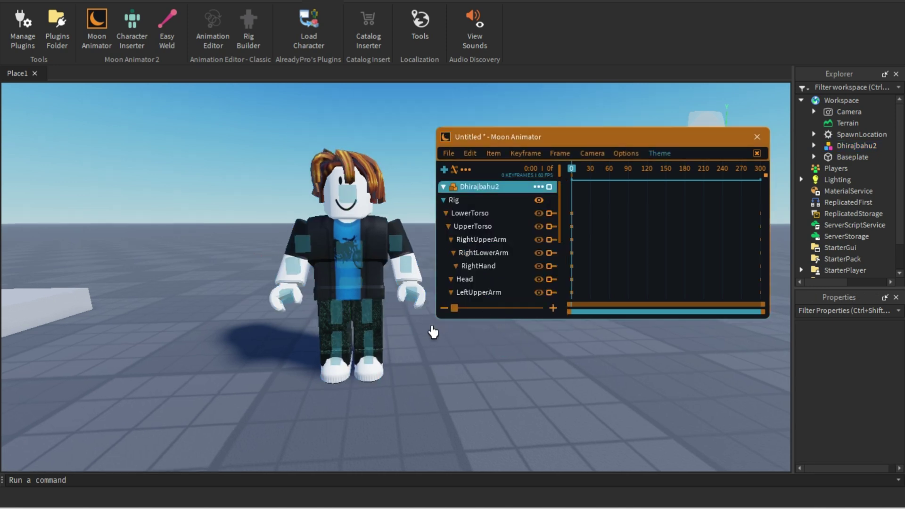
key(a)
key(s)
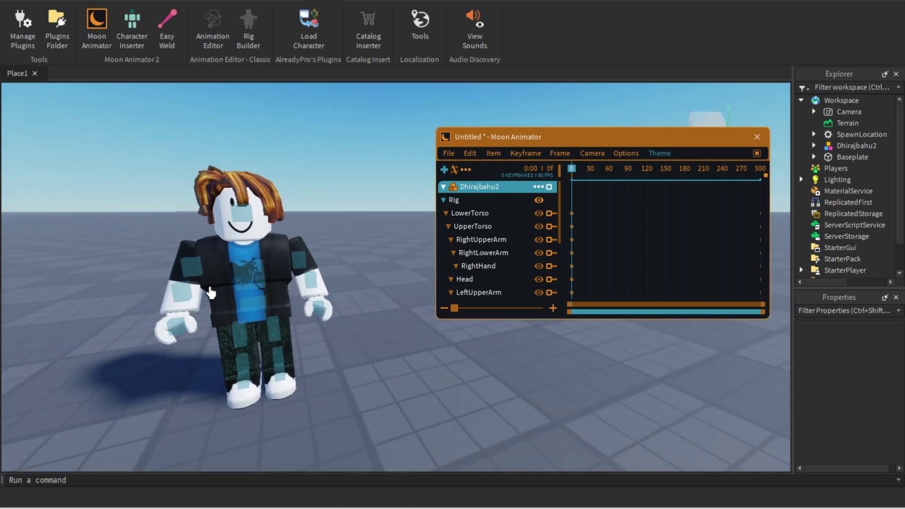
Step: Select the right upper arm for local-space rotation and reframe the view around it
click(193, 277)
key(a)
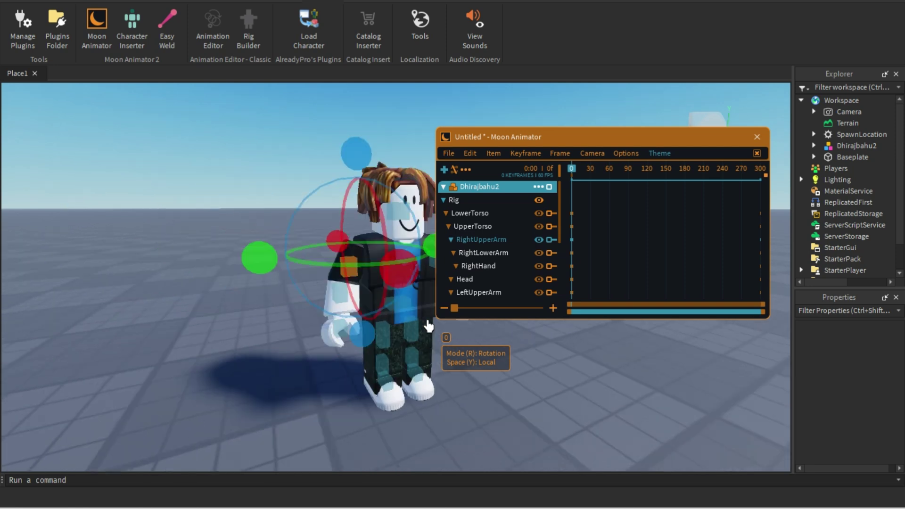
key(w)
key(a)
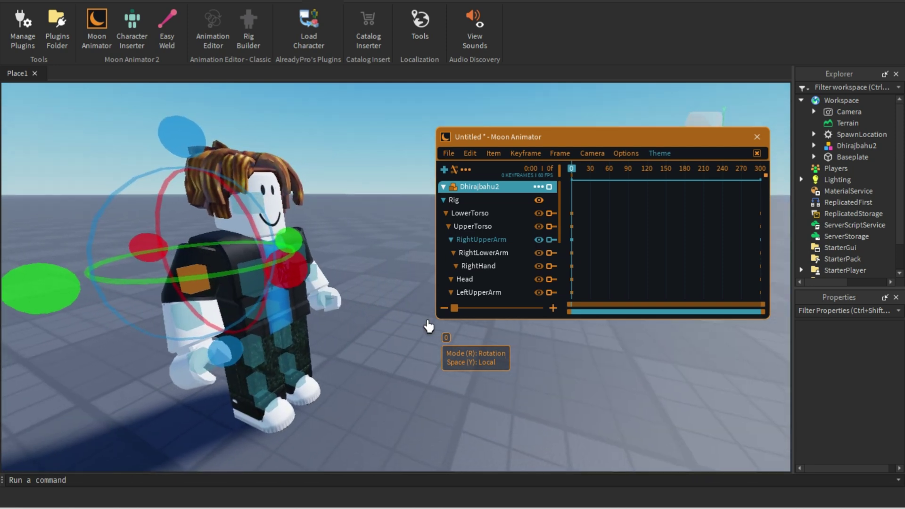
scroll(478, 229, down, 8)
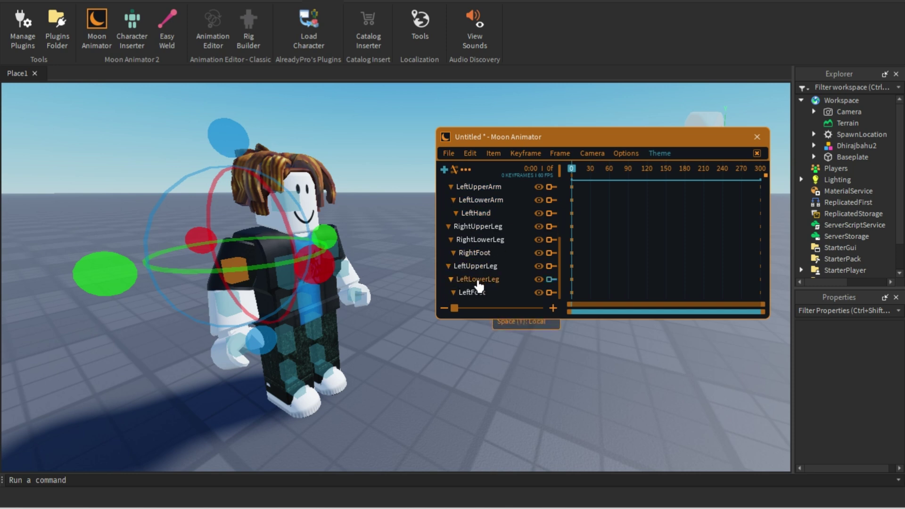
scroll(478, 279, up, 8)
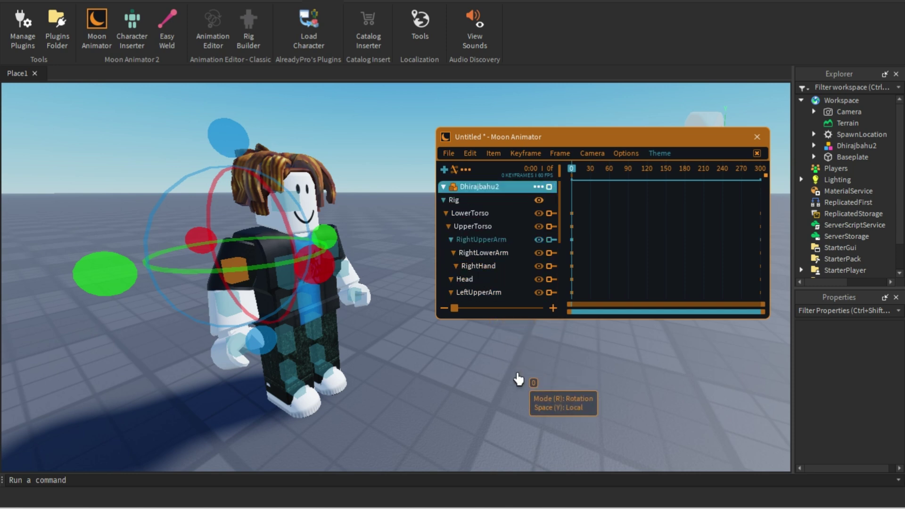
key(a)
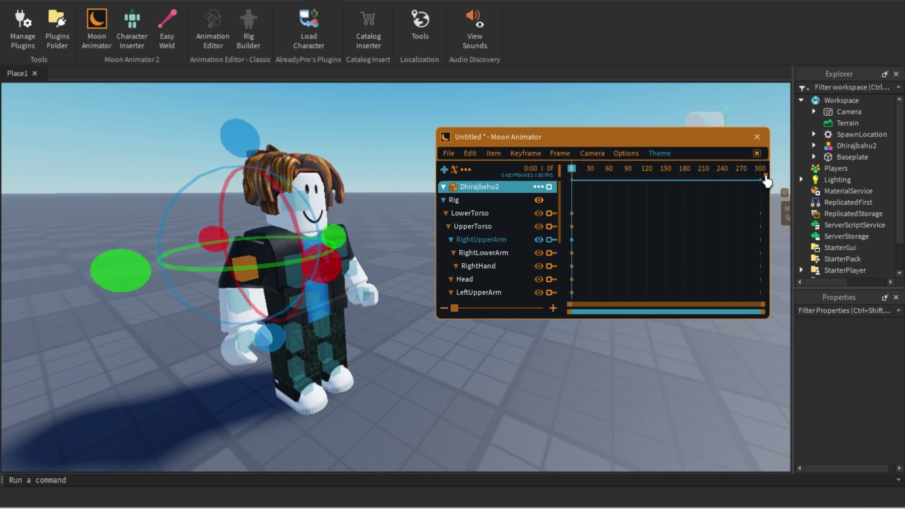
scroll(766, 180, up, 2)
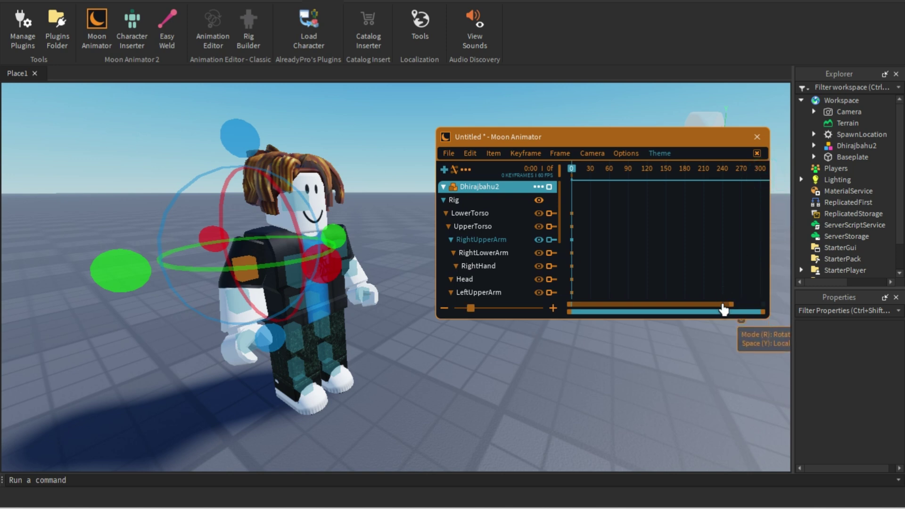
drag(723, 310, 770, 307)
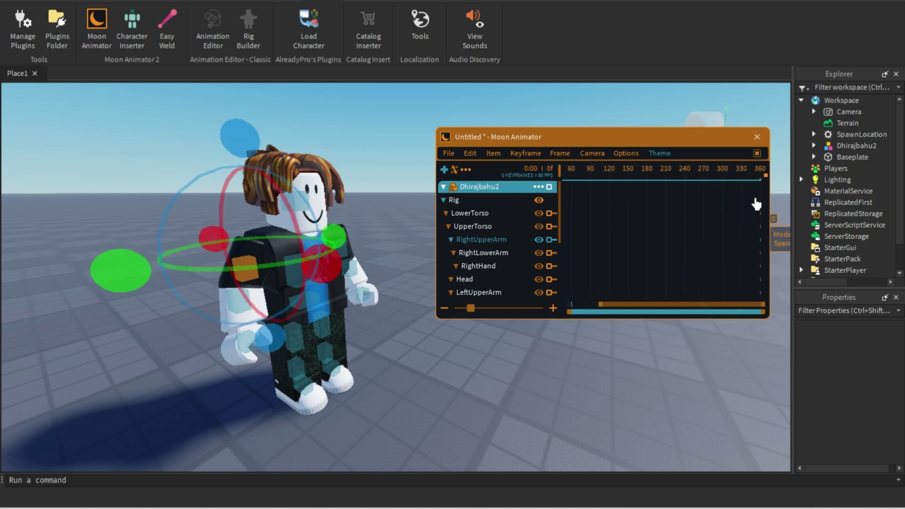
scroll(767, 179, up, 1)
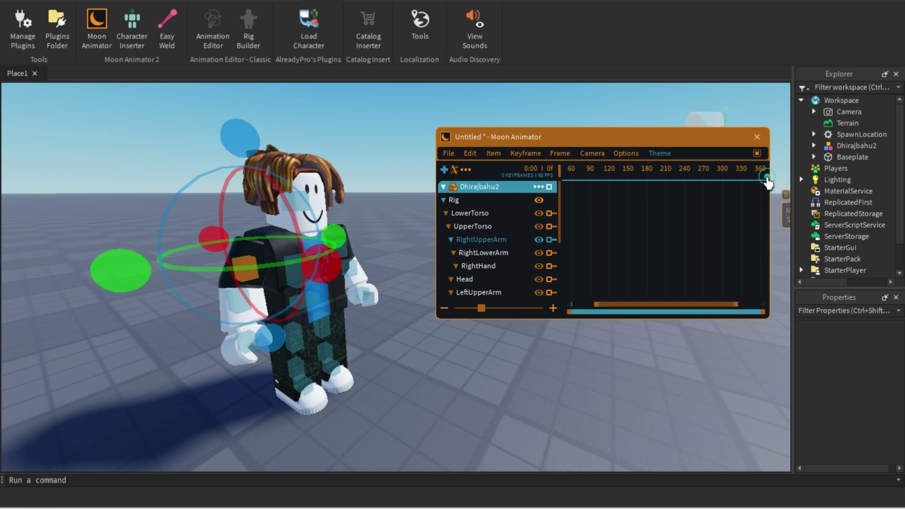
drag(719, 311, 763, 306)
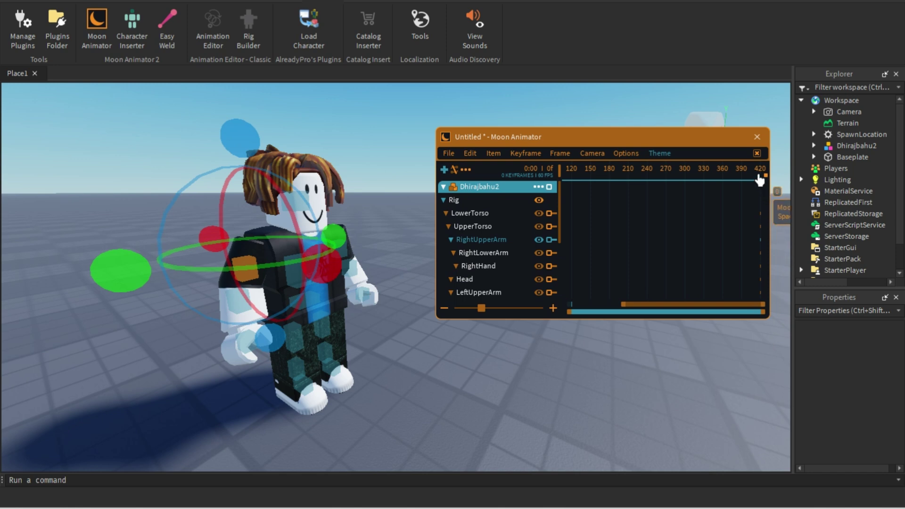
mouse_move(482, 310)
mouse_down()
mouse_move(497, 308)
mouse_move(476, 308)
mouse_move(482, 312)
mouse_up()
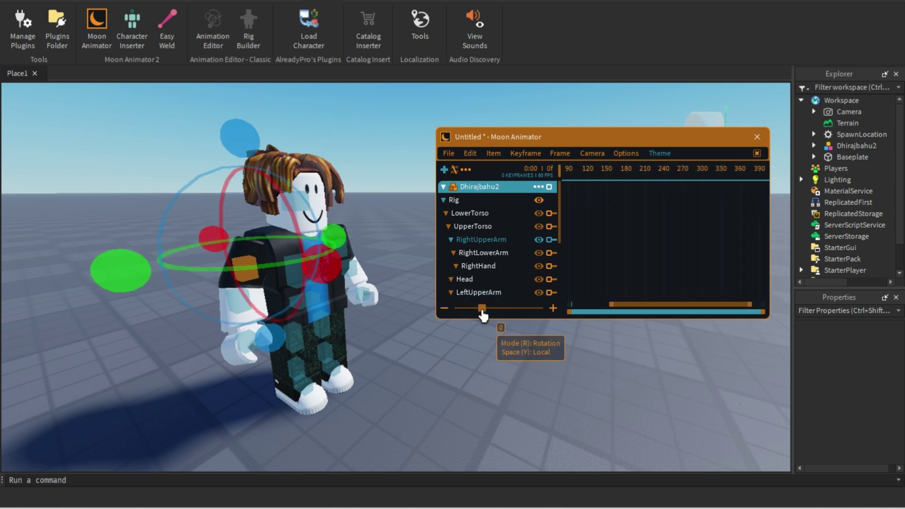
drag(634, 306, 583, 303)
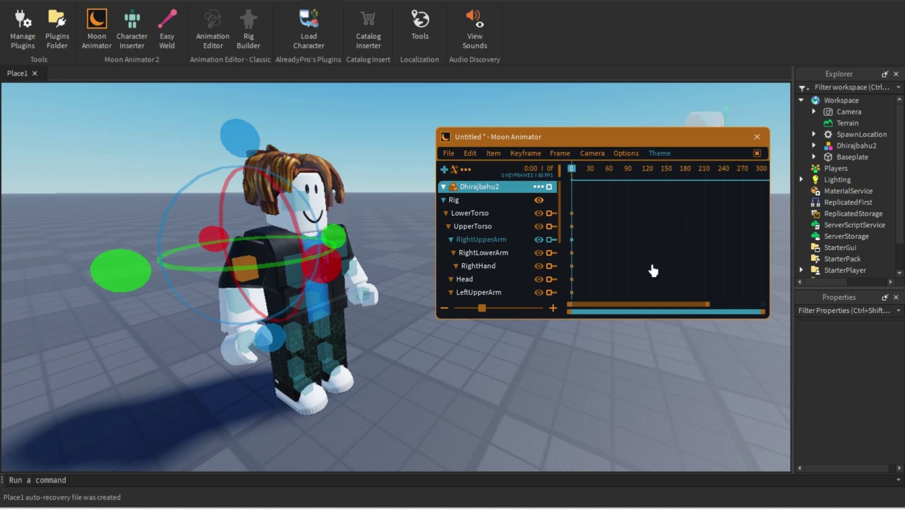
click(467, 200)
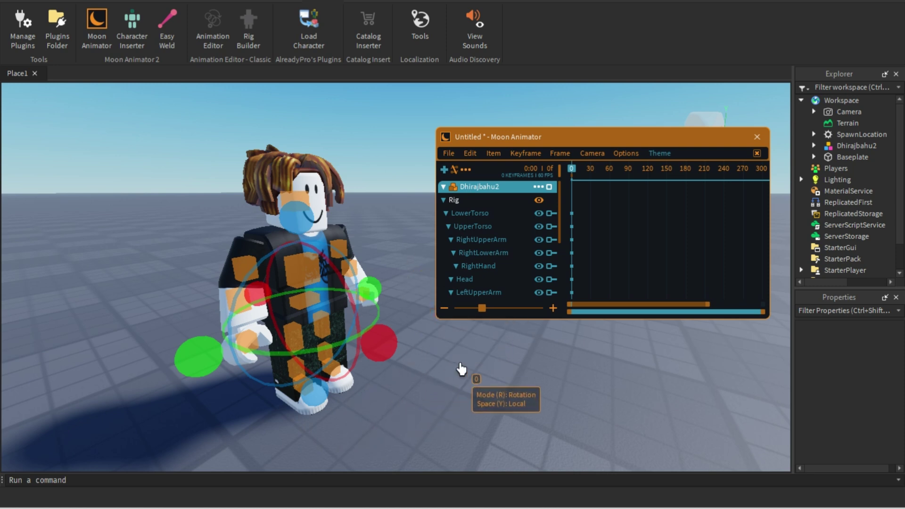
click(460, 365)
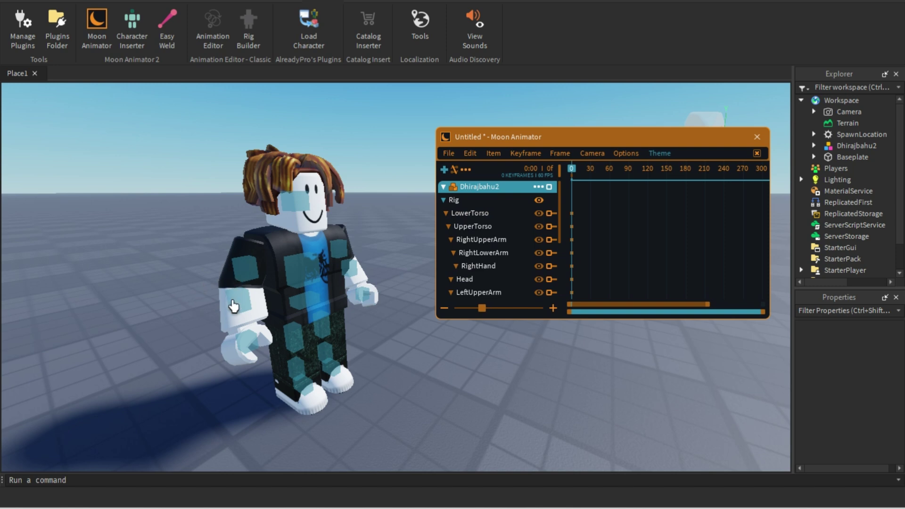
click(474, 245)
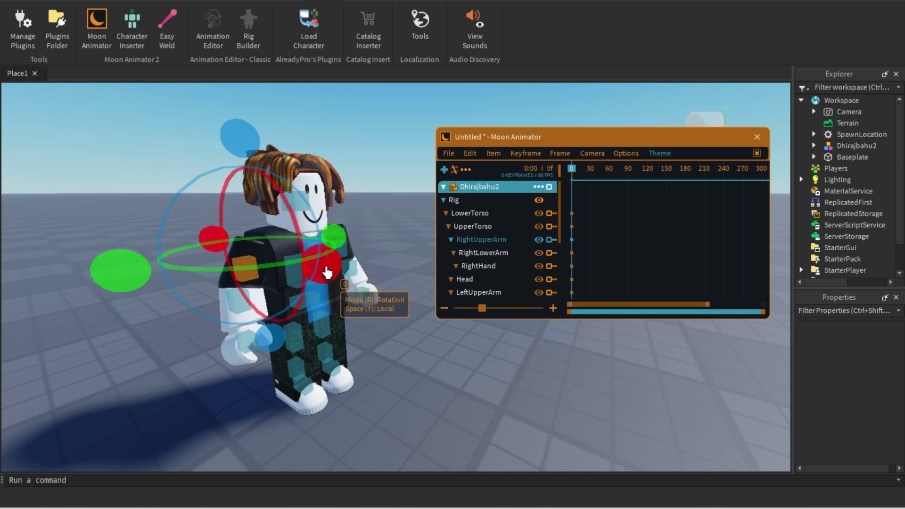
Step: Rotate RightUpperArm about 17.26 degrees out from its side using the red, blue and green rings
drag(325, 271, 310, 258)
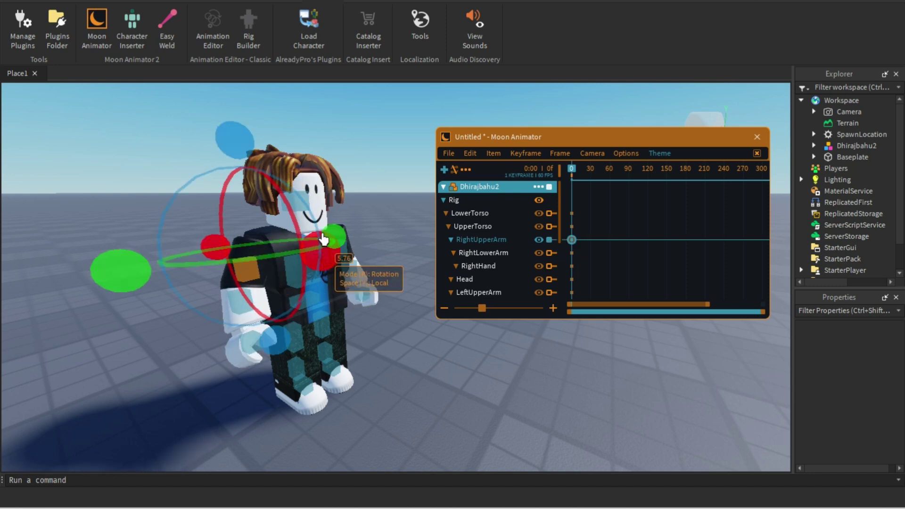
drag(234, 139, 230, 182)
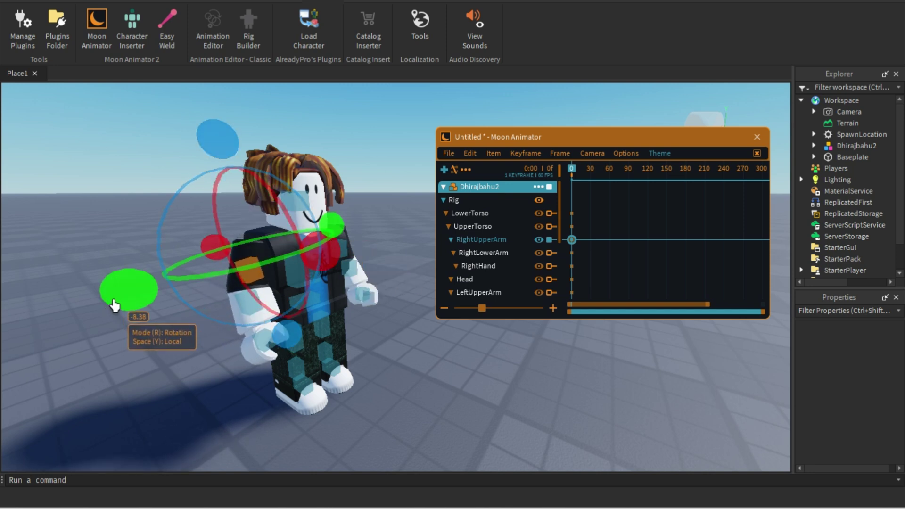
drag(125, 303, 81, 317)
drag(105, 287, 130, 298)
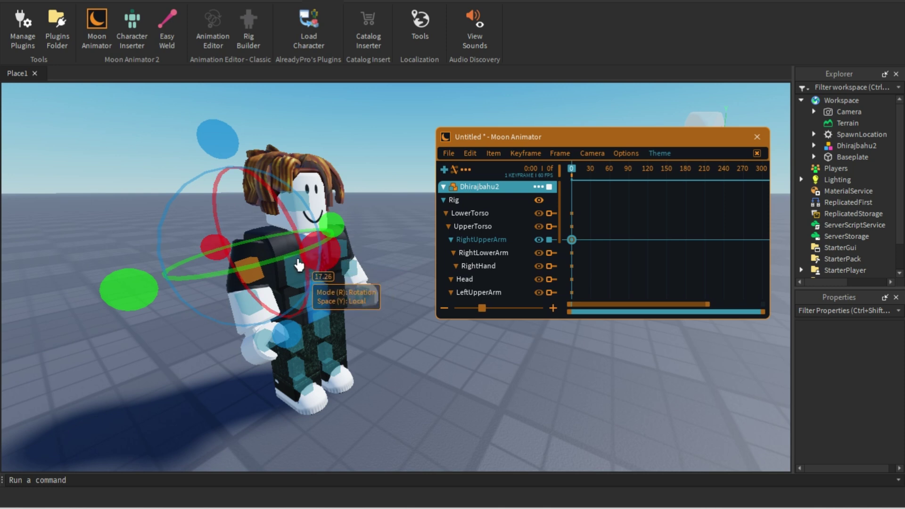
key(r)
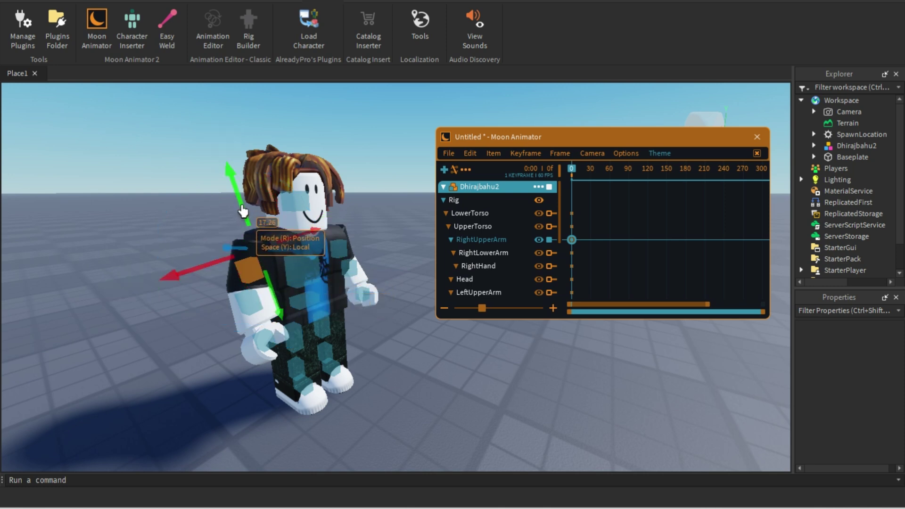
drag(241, 201, 150, 134)
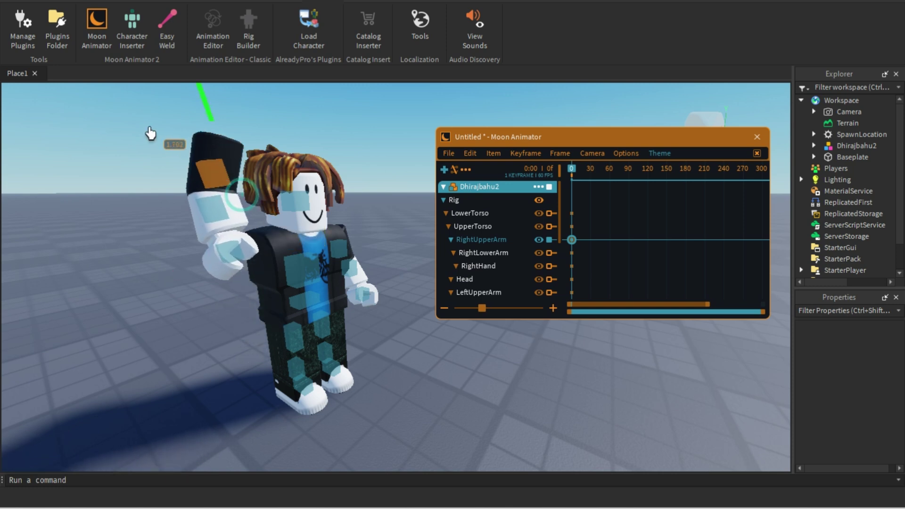
drag(157, 168, 54, 181)
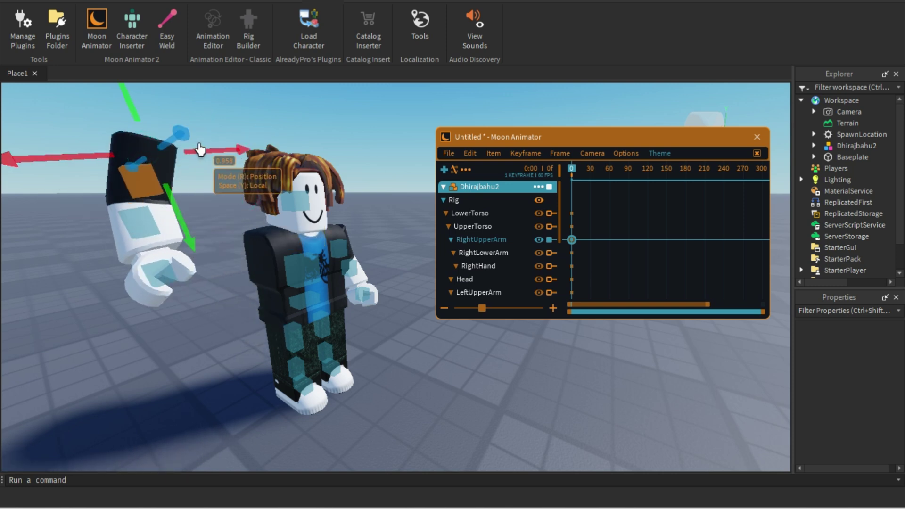
drag(184, 143, 231, 149)
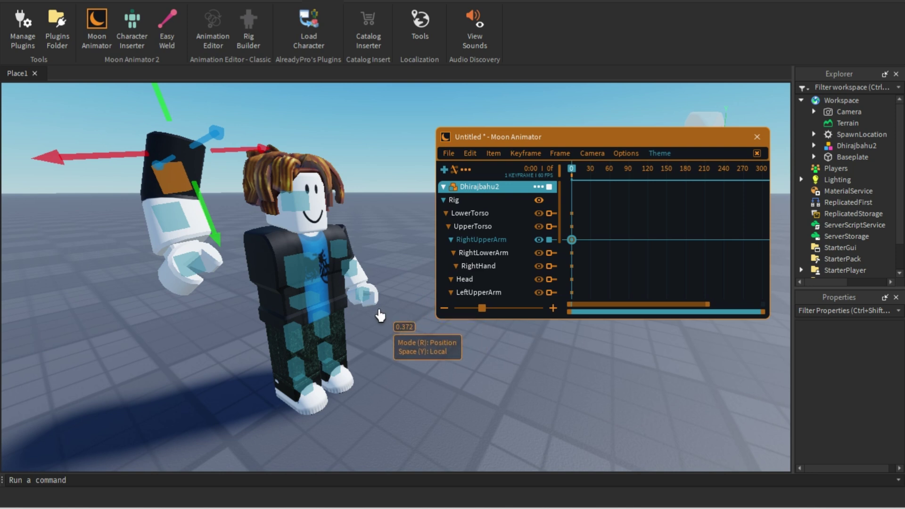
key(ctrl+z)
key(ctrl+z)
key(ctrl+z)
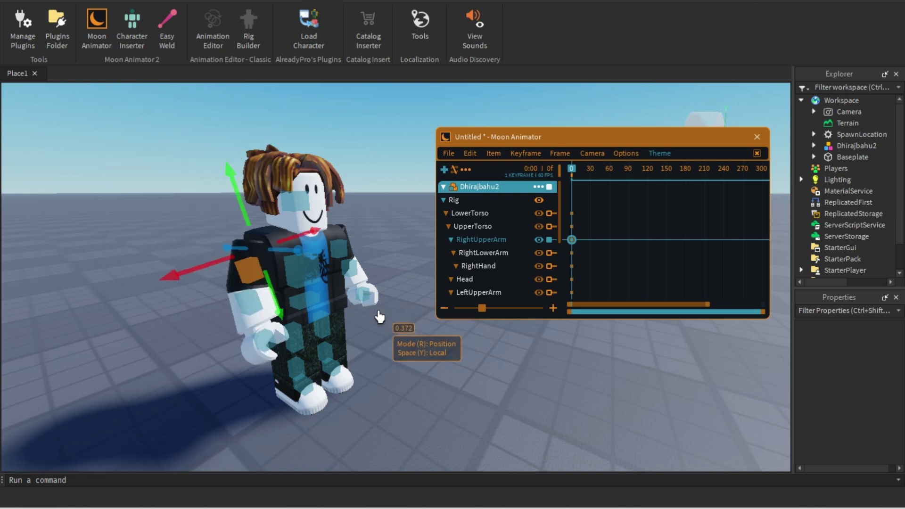
key(r)
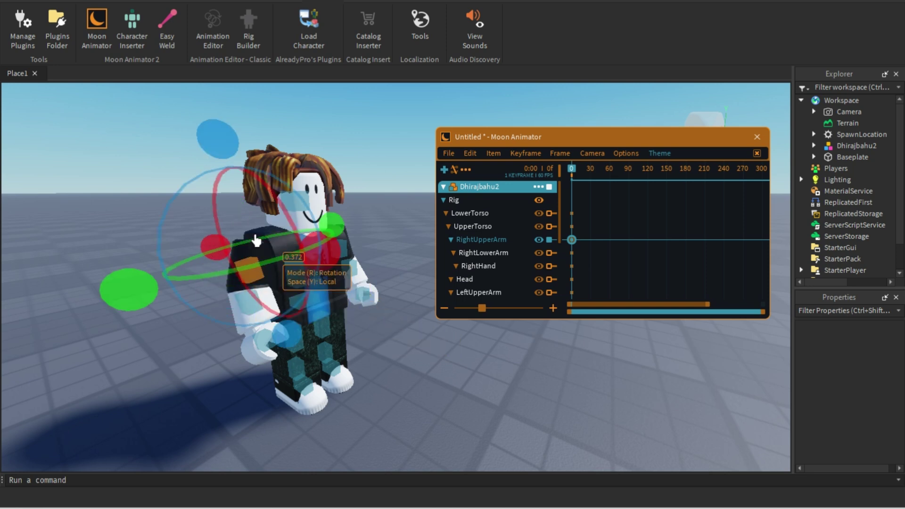
Step: Delete the RightUpperArm keyframe so the arm returns to rest with 0 keyframes
click(429, 347)
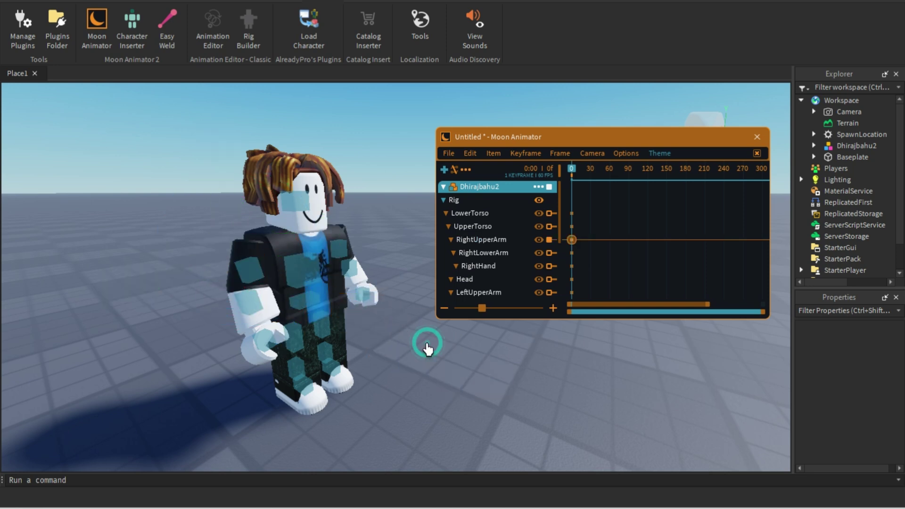
click(571, 239)
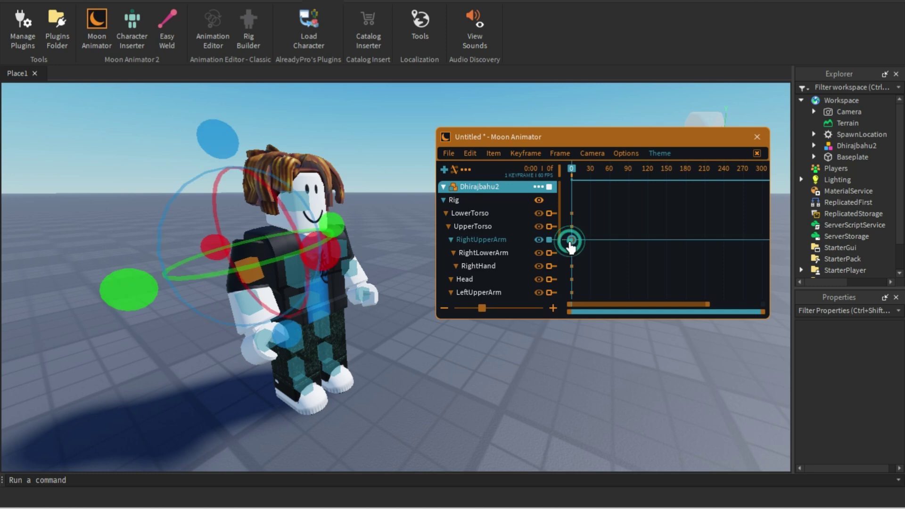
key(Delete)
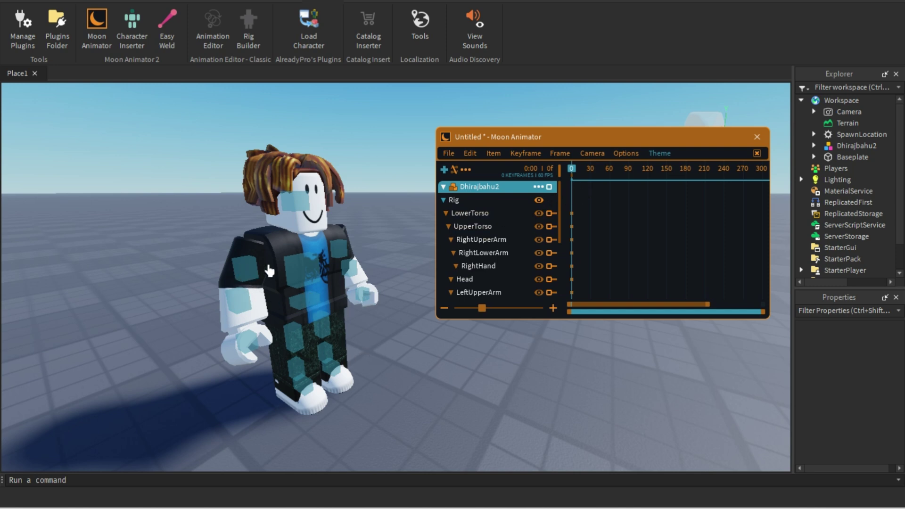
Step: Set the playhead to frame 30, zoom the timeline in, and select the right upper arm
click(589, 177)
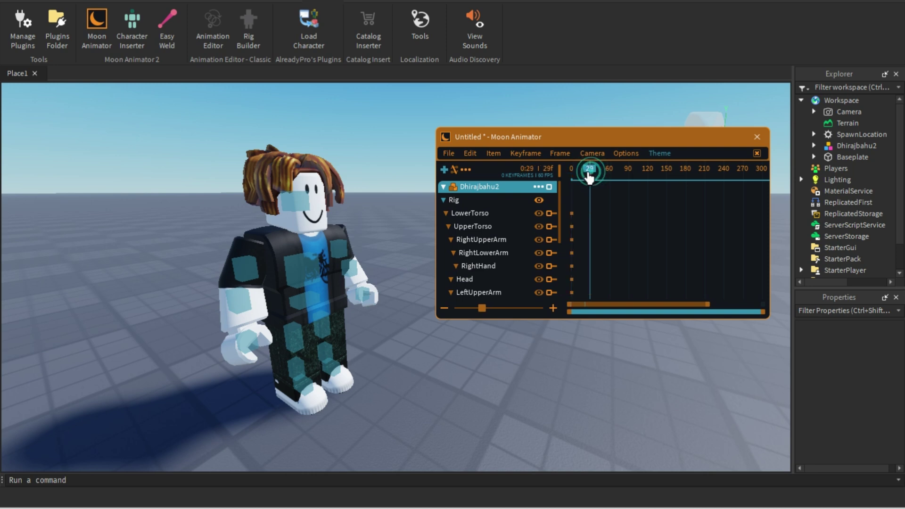
drag(588, 176, 592, 179)
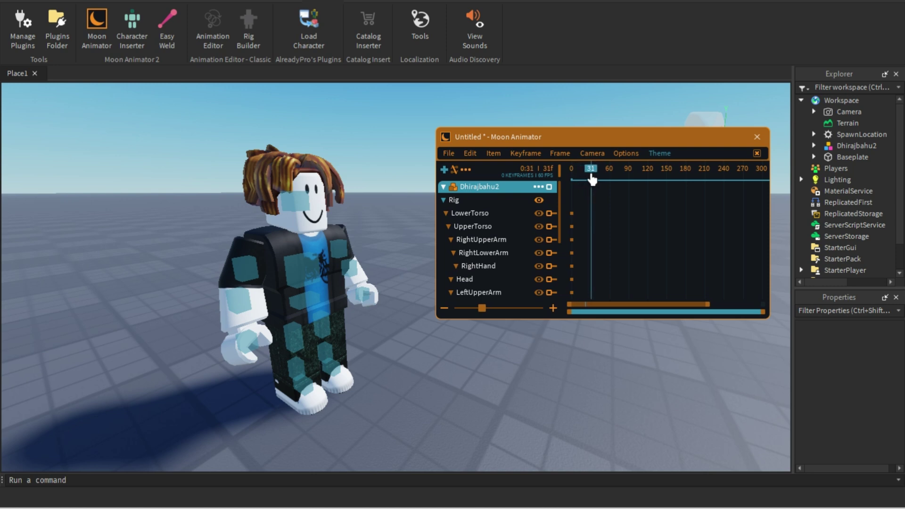
drag(592, 179, 591, 179)
mouse_move(483, 314)
mouse_down()
mouse_move(507, 313)
mouse_move(492, 314)
mouse_up()
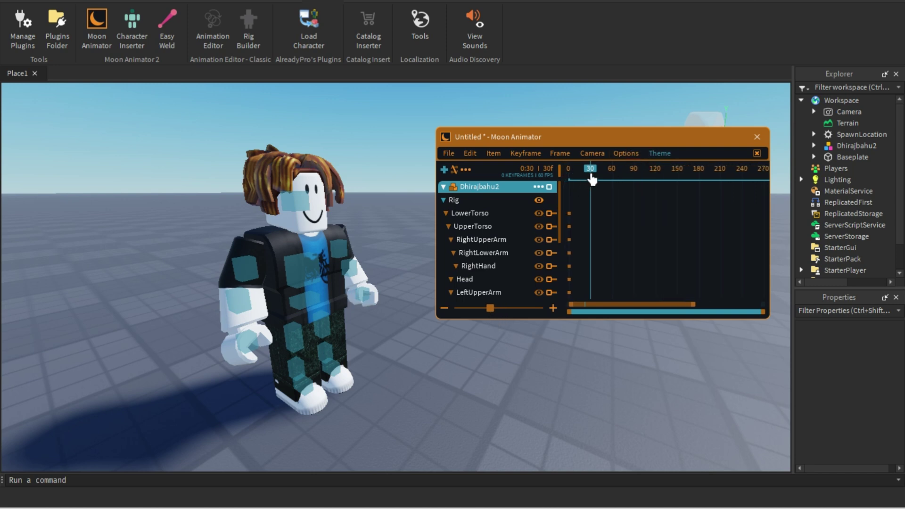
click(244, 271)
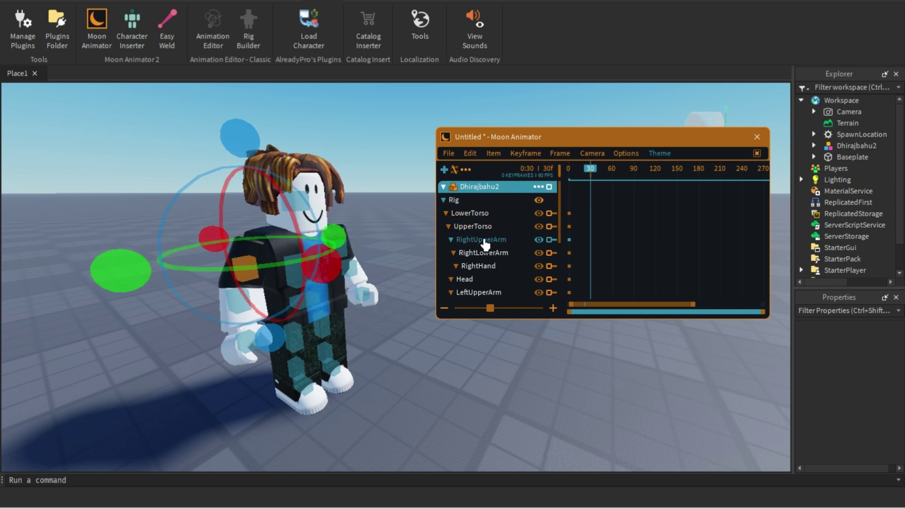
Step: Replace the stray keyframe with a frame-30 RightUpperArm keyframe, rotating the arm forward on red and green rings
drag(314, 262, 270, 162)
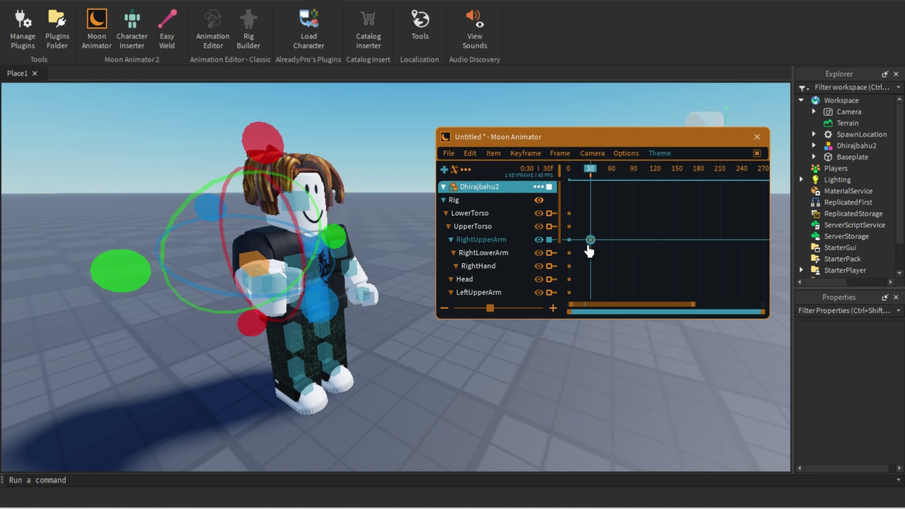
key(Delete)
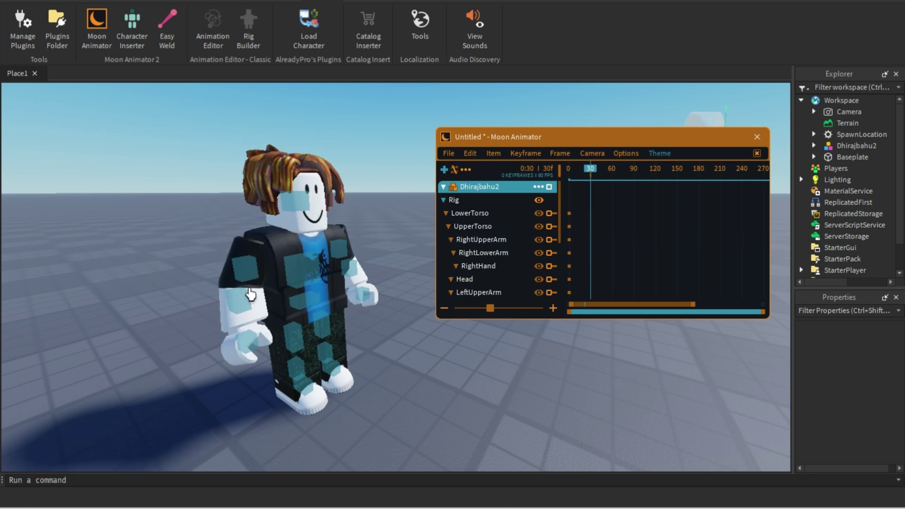
click(250, 279)
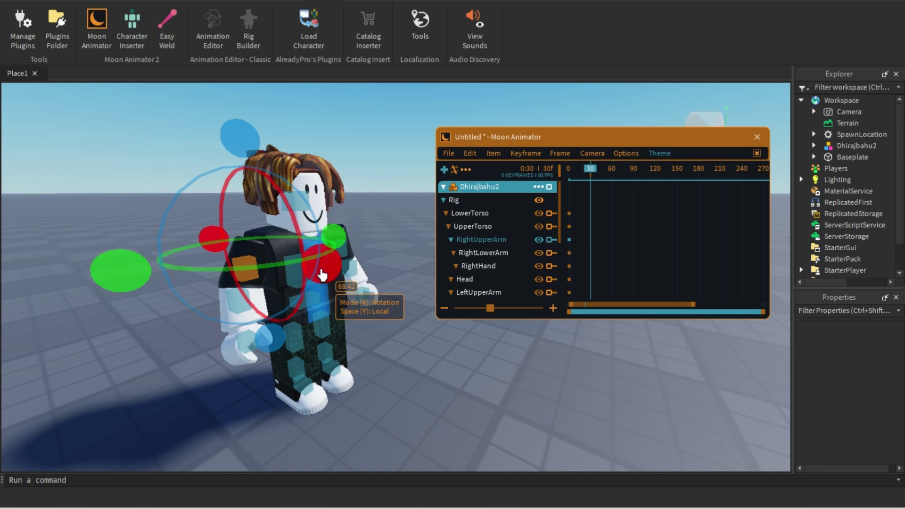
click(322, 274)
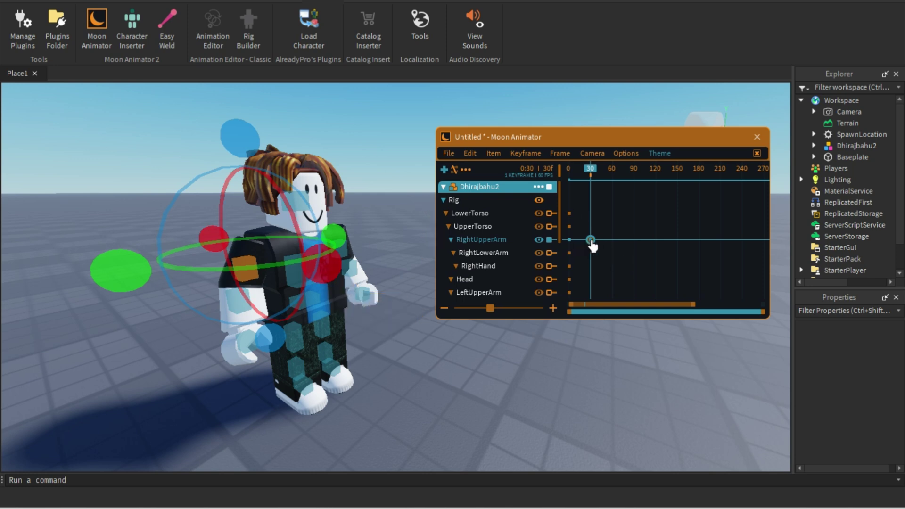
drag(325, 262, 298, 137)
drag(121, 277, 123, 241)
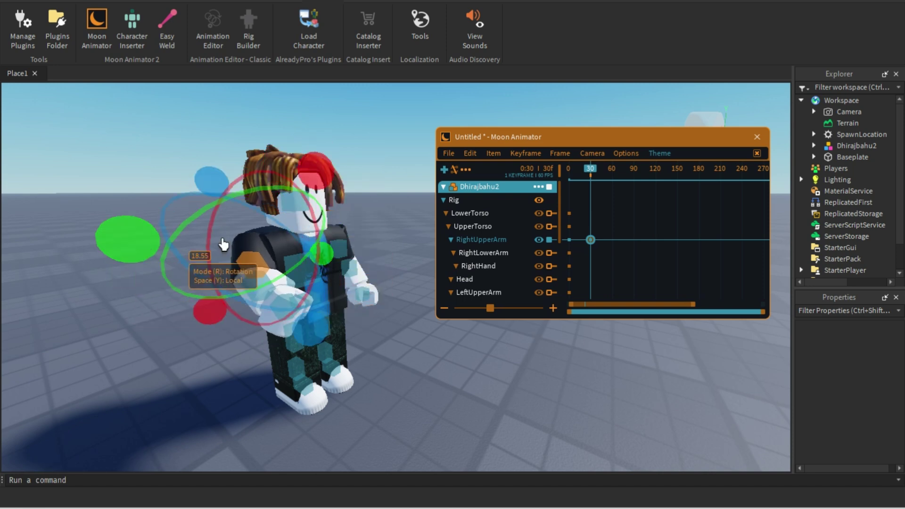